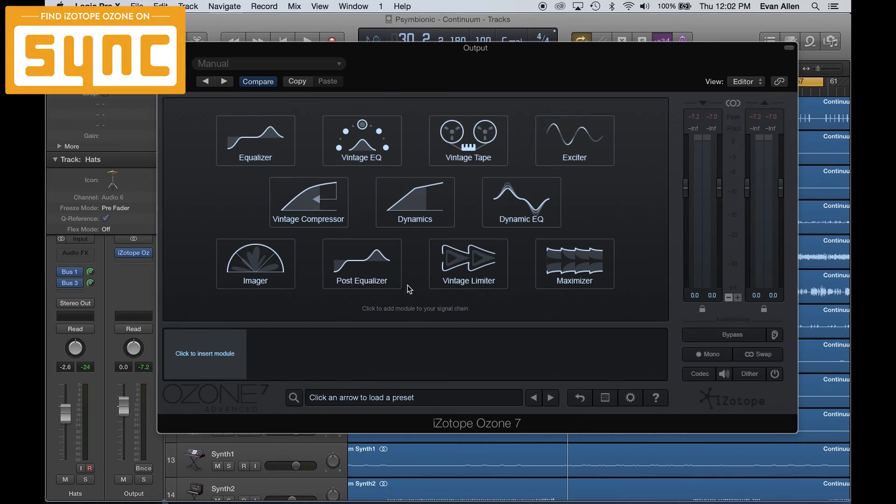
# - Add a Dynamics module to the signal chain and learn its crossover points while the track plays
pyautogui.click(415, 206)
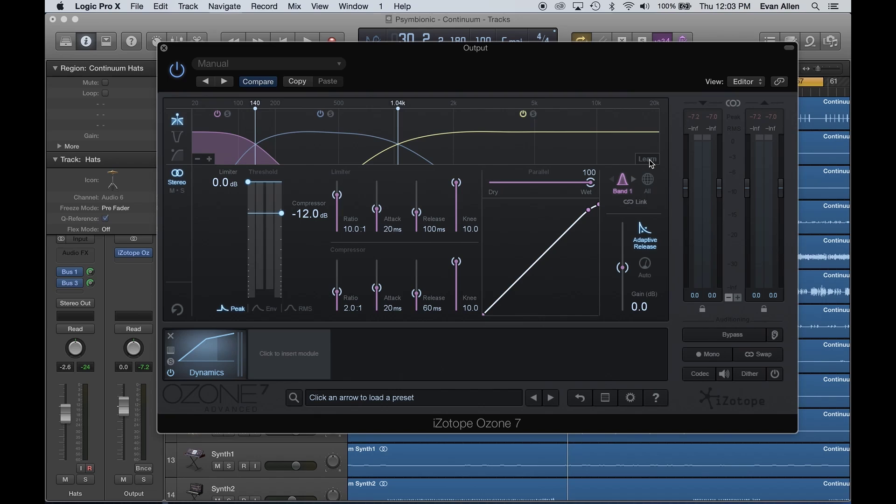
pyautogui.press('space')
pyautogui.click(648, 159)
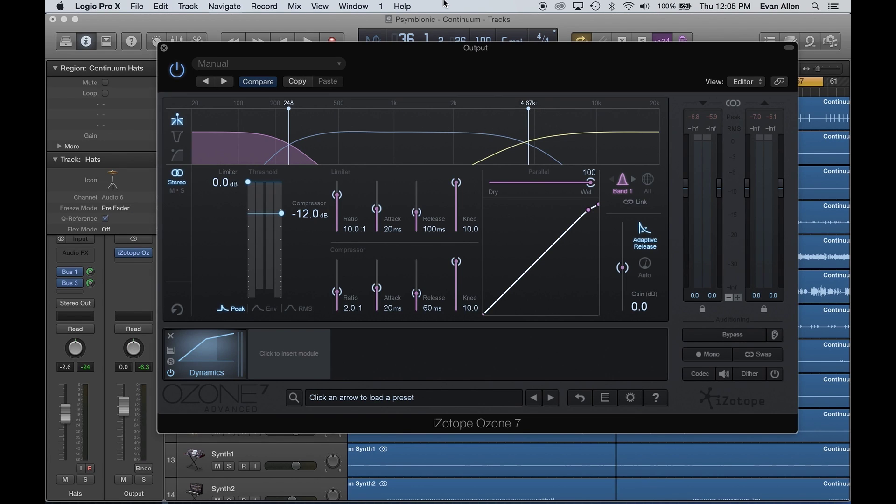
# - Play the track and audition the Dynamics crossover bands, soloing the high band
pyautogui.press('space')
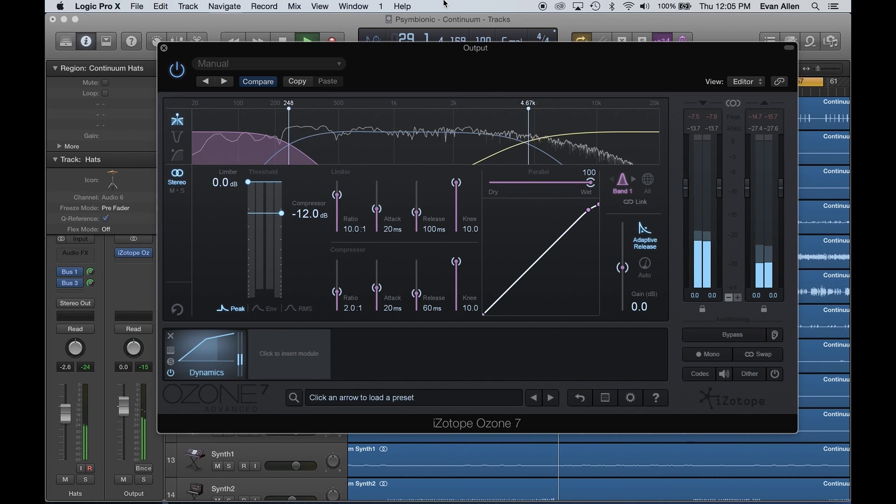
pyautogui.moveTo(256, 122)
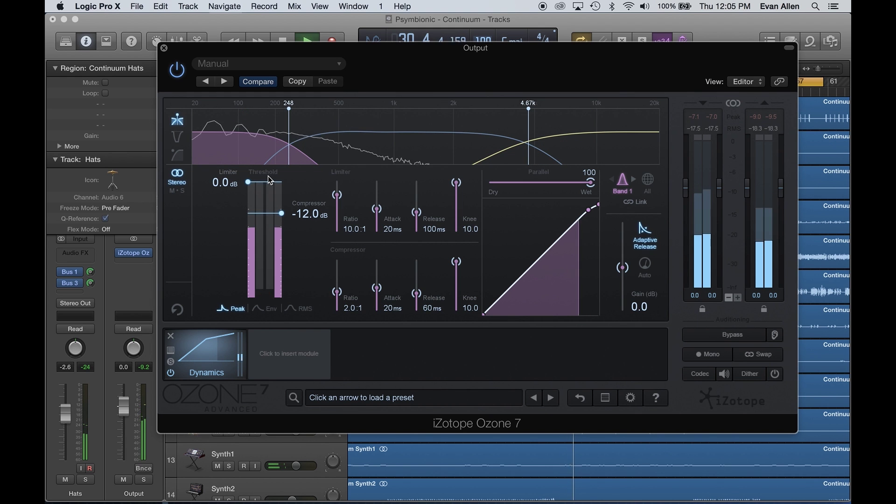
pyautogui.moveTo(605, 121)
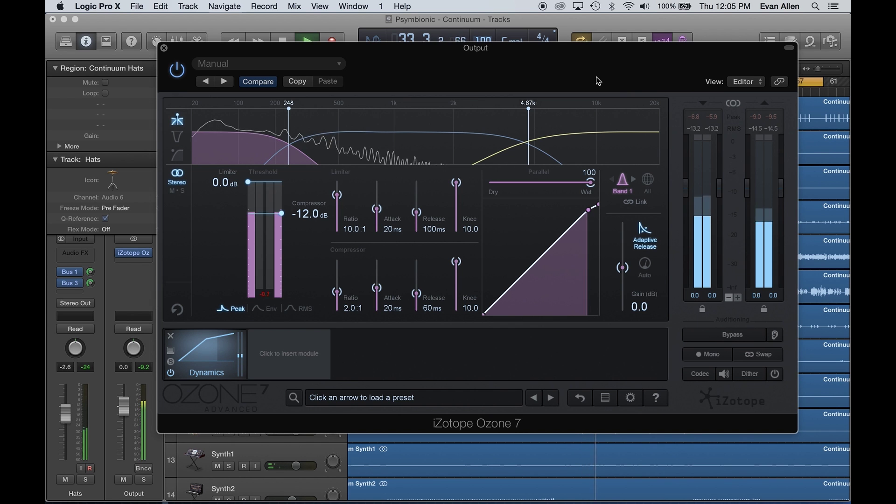
pyautogui.click(599, 114)
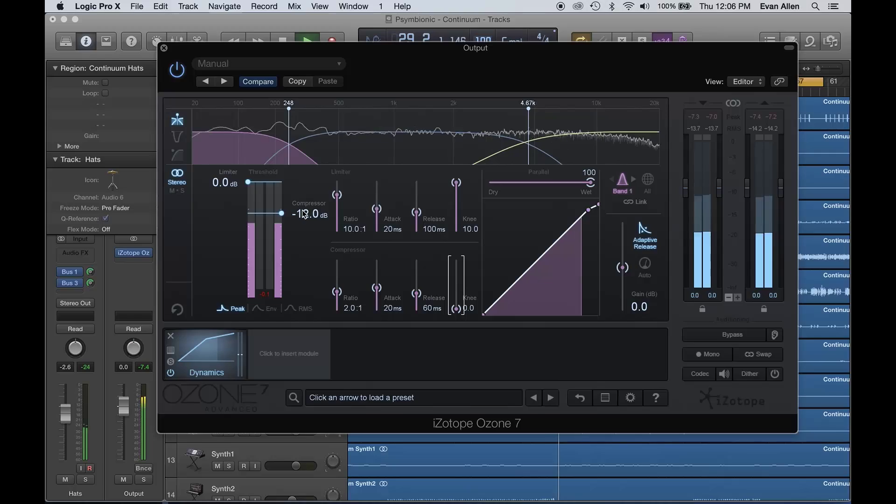
# - Set band 1's compressor threshold to -17.4 dB and ratio to 3.0:1, with automatic gain compensation on
pyautogui.moveTo(304, 214); pyautogui.dragTo(306, 222)
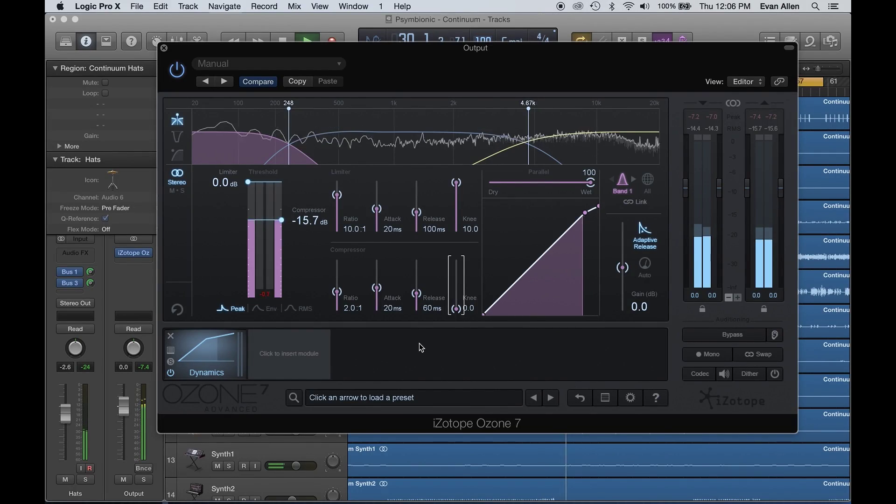
pyautogui.click(651, 265)
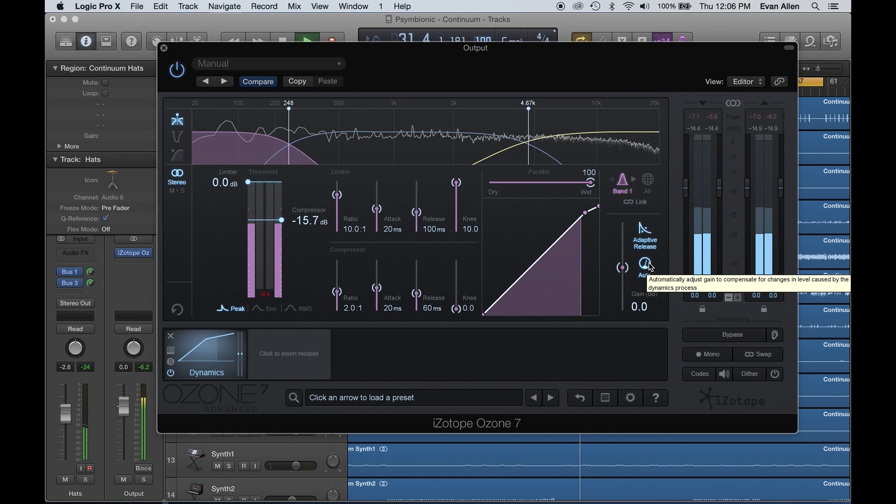
pyautogui.scroll(-5, 299, 223)
pyautogui.scroll(4, 341, 290)
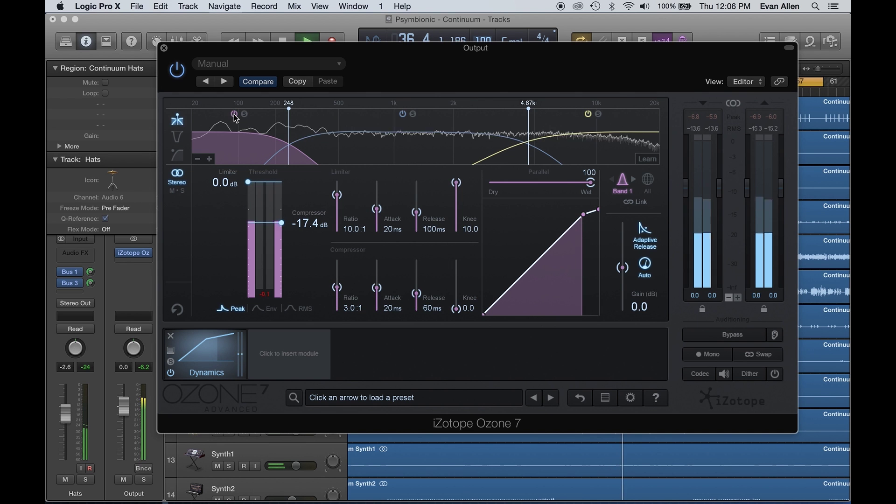
# - Bypass and re-enable band 1 to compare its compression, and check the Dynamics module's second graph view
pyautogui.click(235, 114)
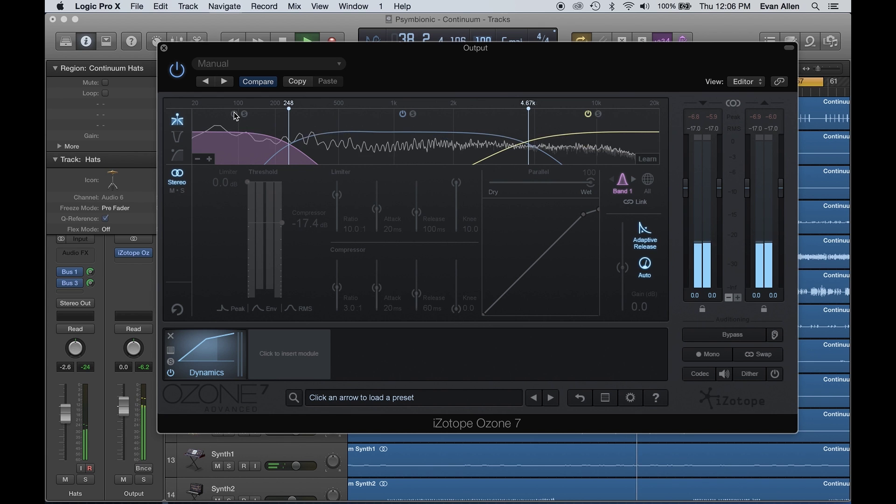
pyautogui.click(235, 115)
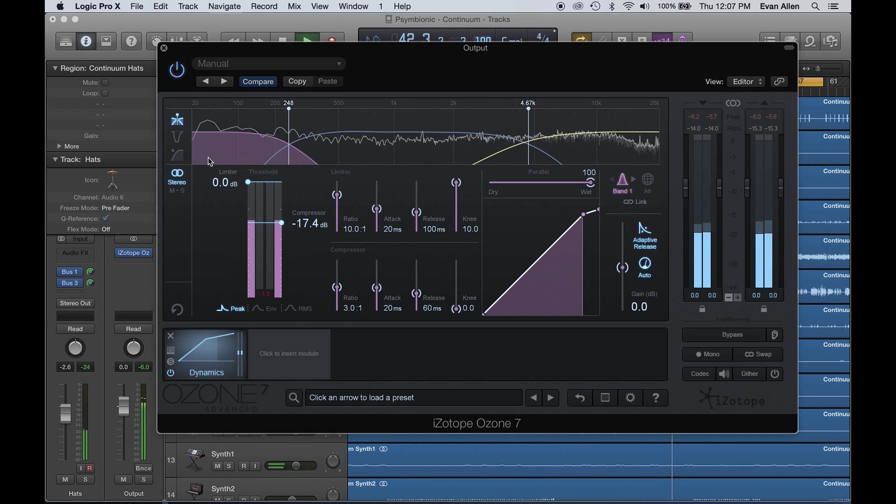
pyautogui.click(178, 138)
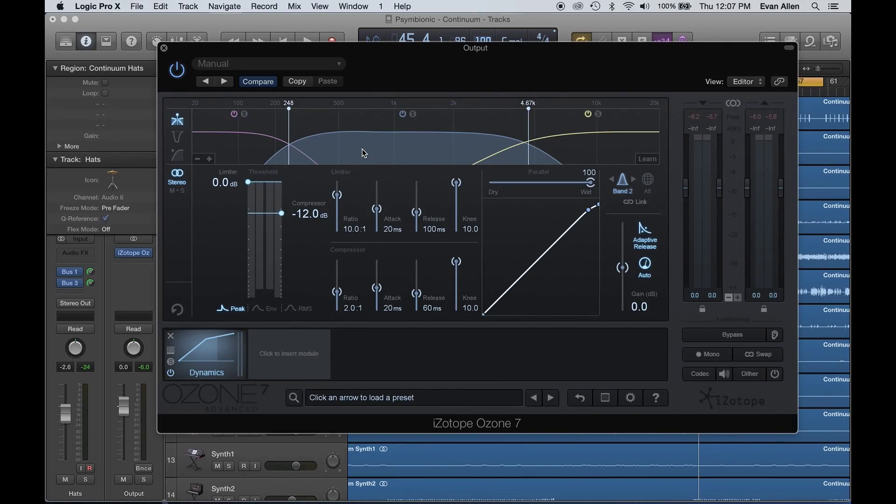
# - Add an Exciter module with crossover points learned from the playing track and set its mode to Tube
pyautogui.click(309, 373)
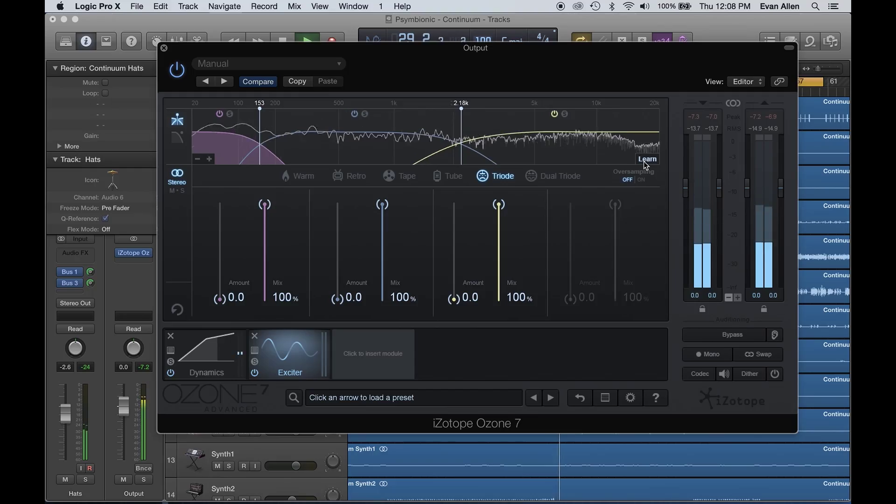
pyautogui.click(646, 159)
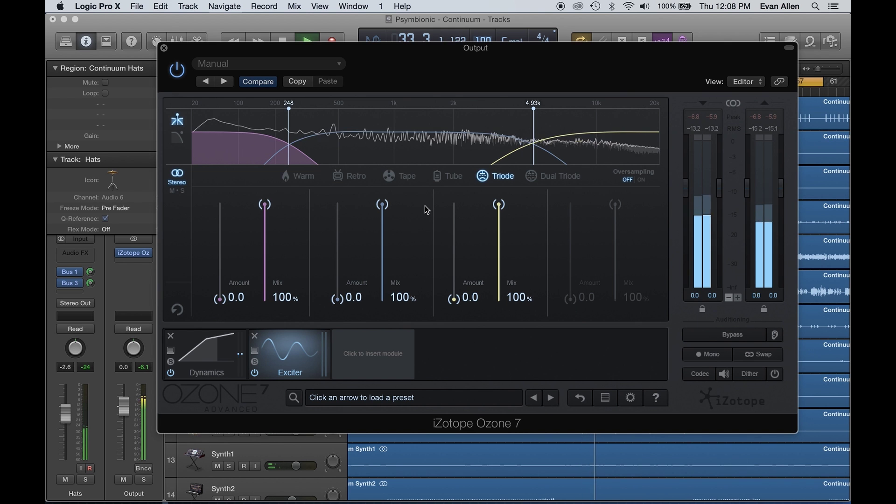
pyautogui.click(438, 184)
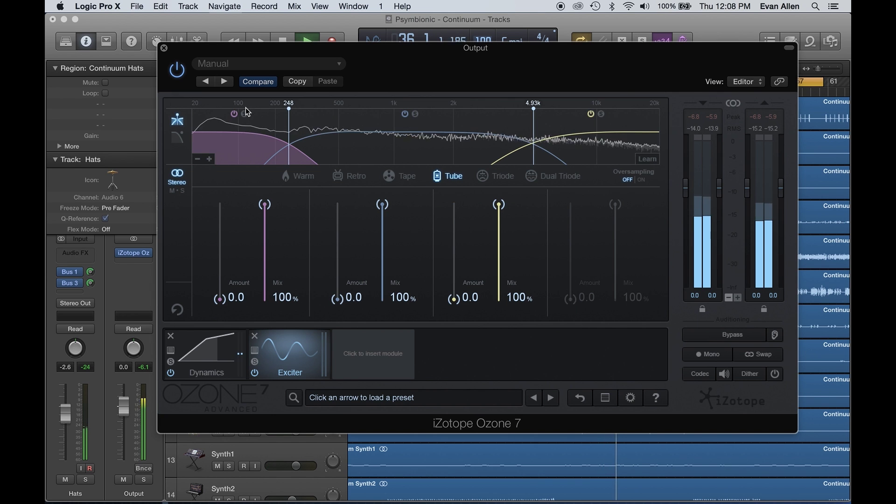
# - Set the Exciter's band 1 to amount 3.0 and mix 36.5%, band 2 to 1.9 and 67.6%, and band 3's amount to 1.9
pyautogui.moveTo(221, 291); pyautogui.dragTo(220, 284)
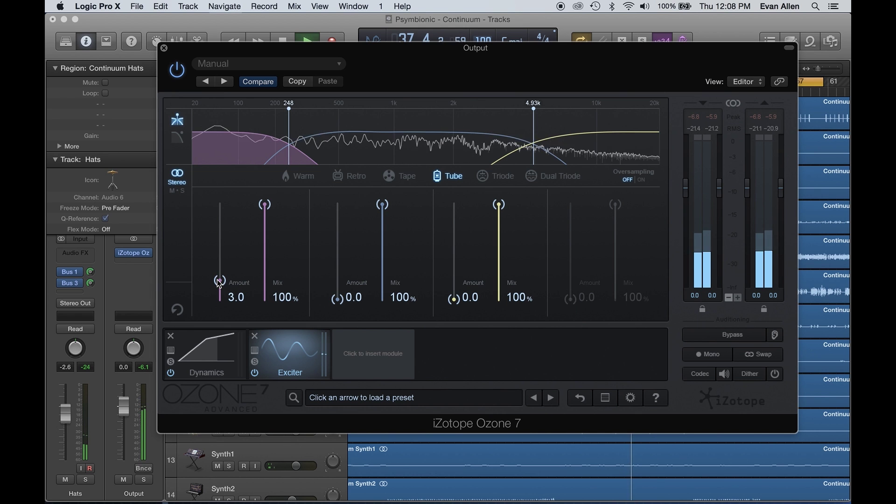
pyautogui.moveTo(269, 206); pyautogui.dragTo(269, 317)
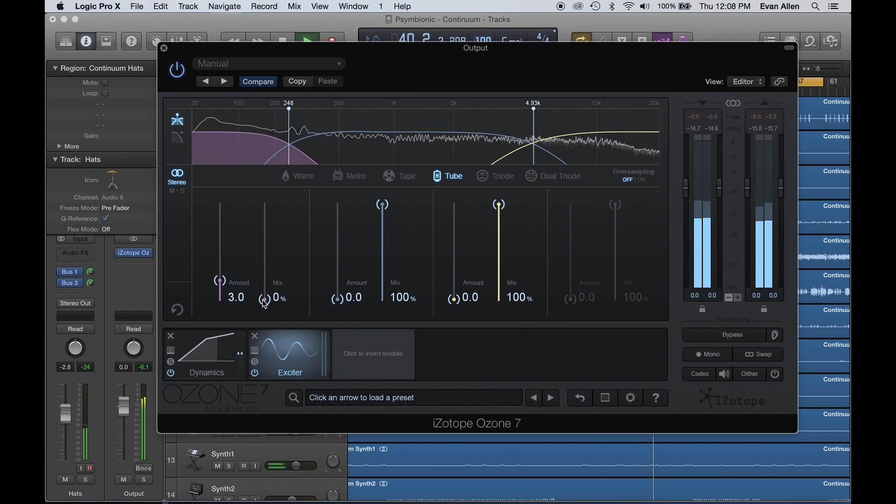
pyautogui.moveTo(265, 300); pyautogui.dragTo(262, 269)
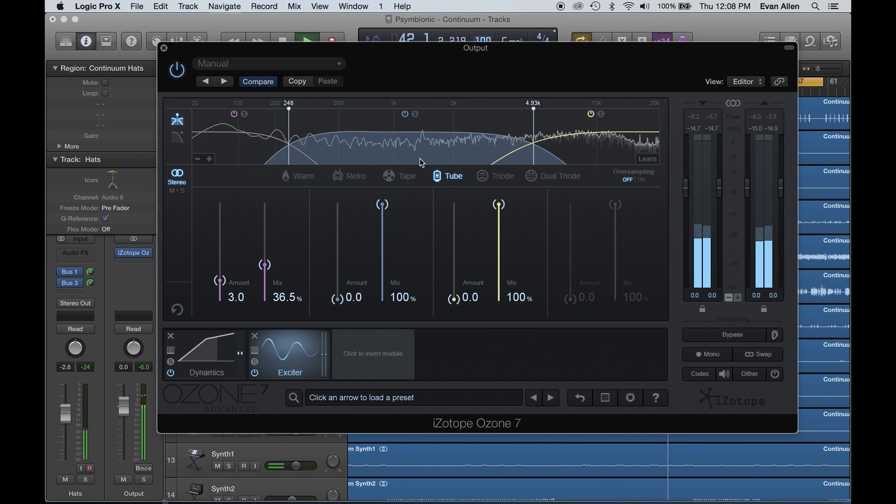
pyautogui.moveTo(337, 303); pyautogui.dragTo(338, 299)
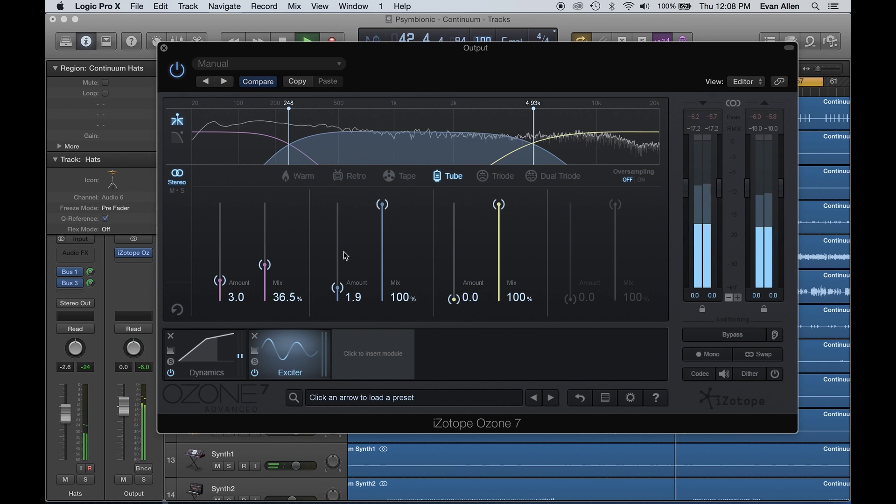
pyautogui.moveTo(382, 214); pyautogui.dragTo(385, 233)
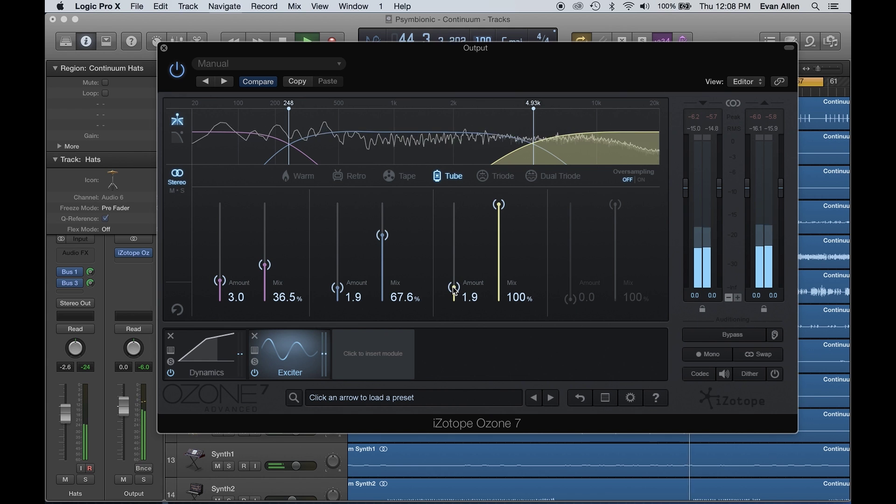
# - Bypass and re-enable the Exciter module to compare the sound with and without it
pyautogui.click(255, 373)
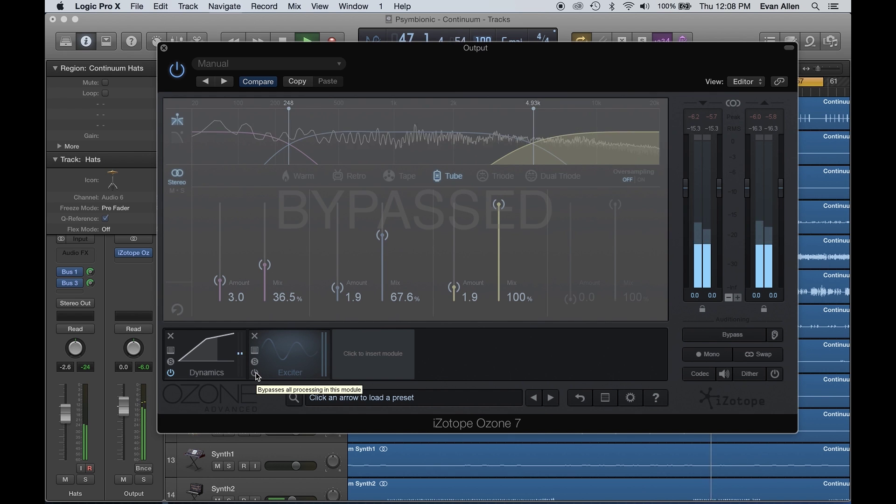
pyautogui.click(255, 374)
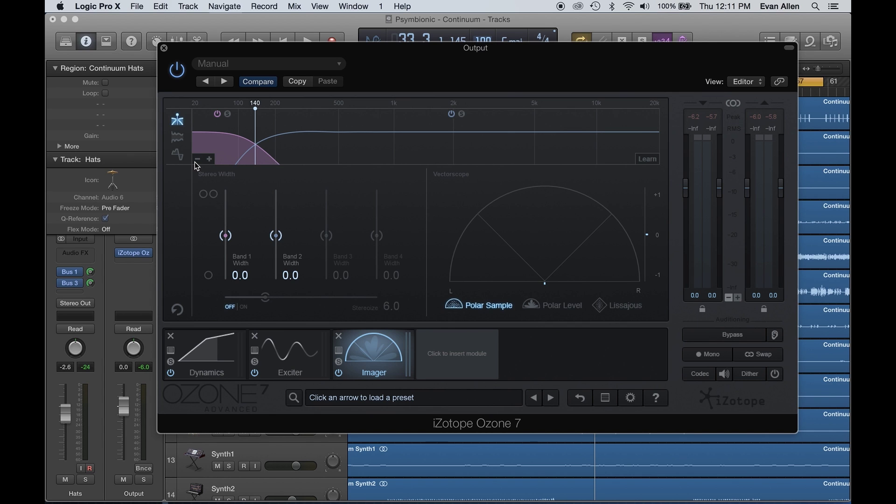
# - Solo the Imager's low band during playback and move its crossover to 223 Hz
pyautogui.click(229, 114)
pyautogui.press('space')
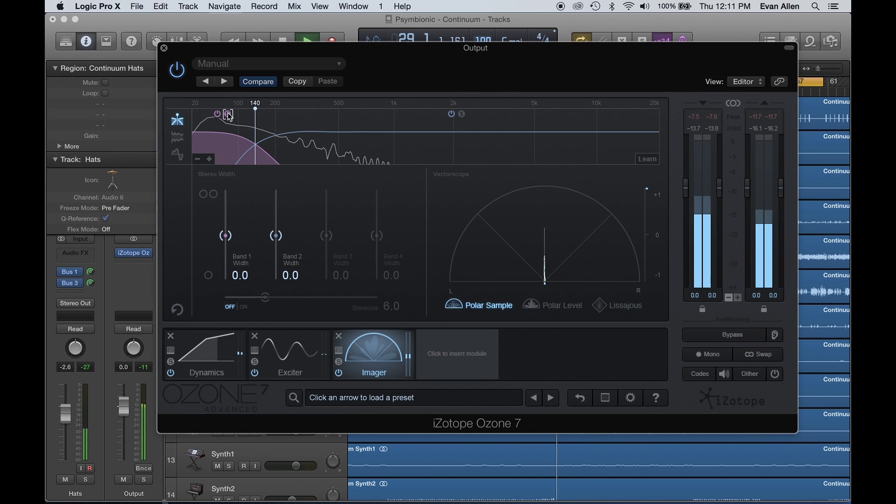
pyautogui.moveTo(255, 109); pyautogui.dragTo(282, 113)
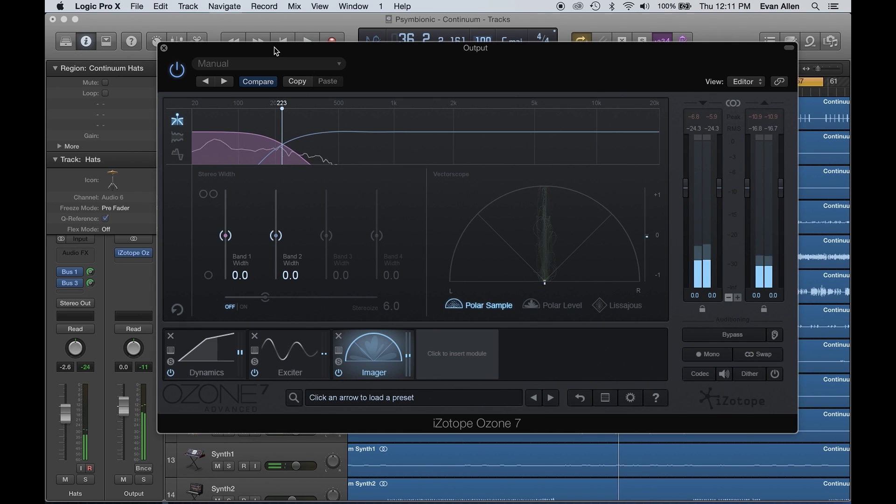
# - Compare the Imager's vectorscope modes, return to Polar Sample and resume playback
pyautogui.moveTo(239, 116)
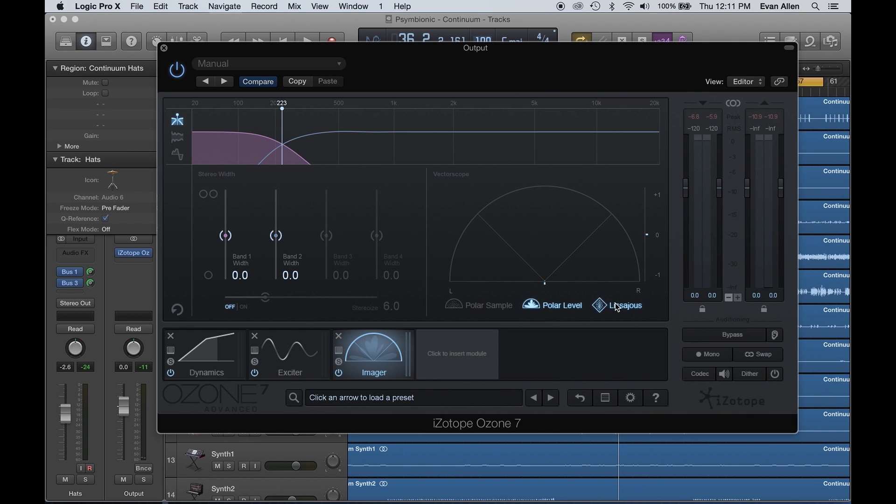
pyautogui.press('space')
pyautogui.click(565, 306)
pyautogui.click(472, 311)
pyautogui.press('space')
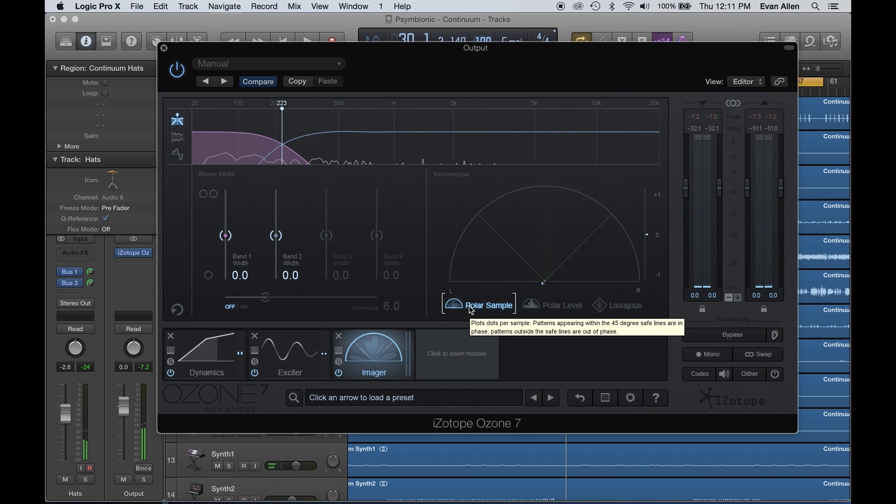
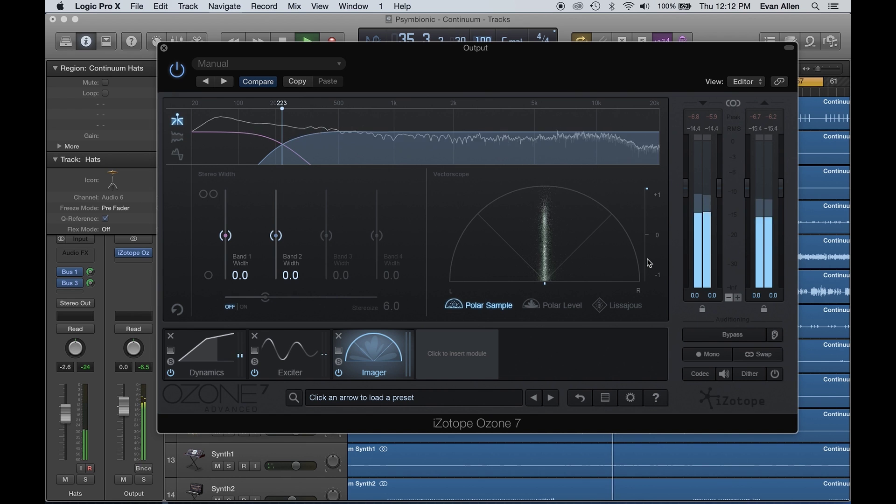
# - Check the mix's mono compatibility by summing the output to mono and switching back to stereo
pyautogui.click(708, 355)
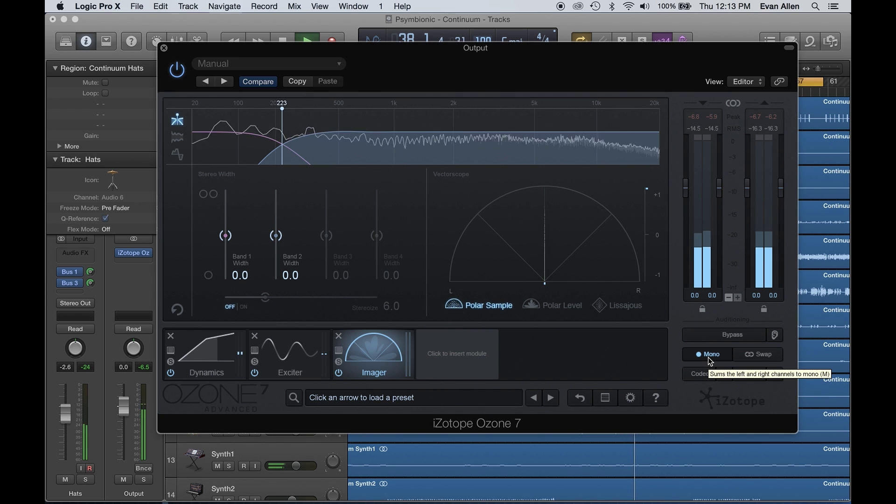
pyautogui.click(708, 357)
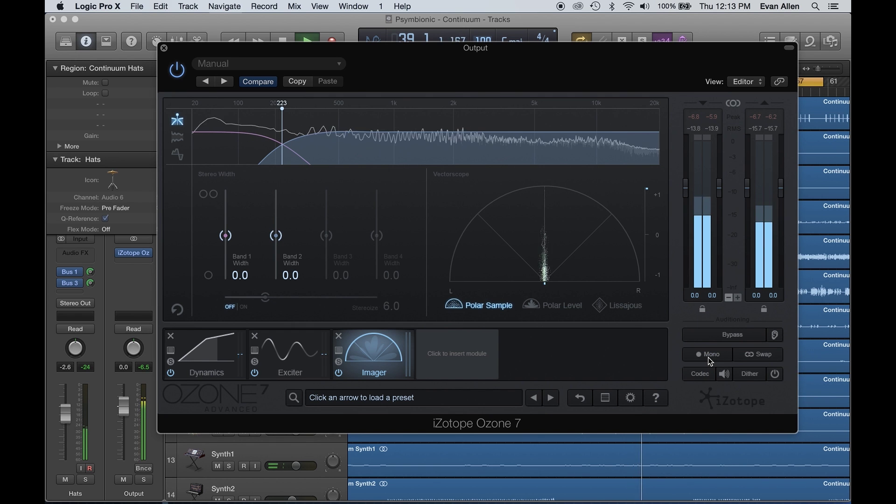